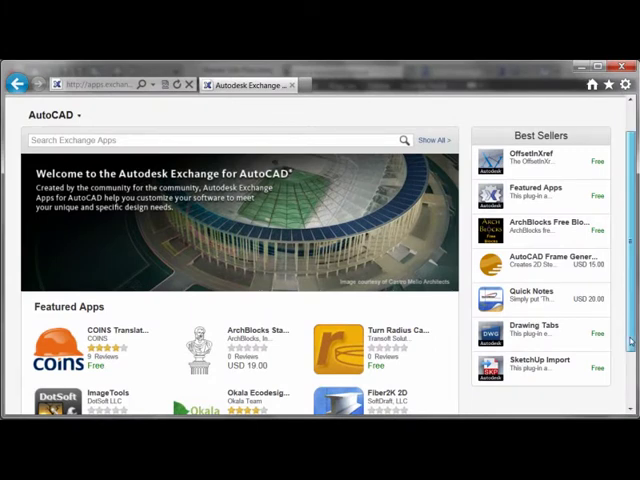
left_click_drag(628, 340, 628, 355)
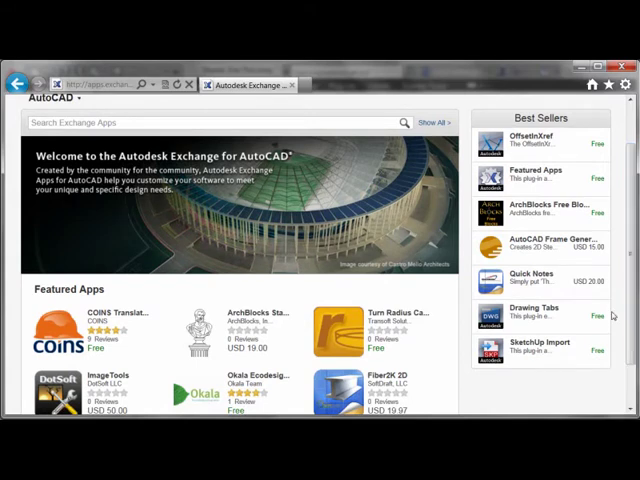